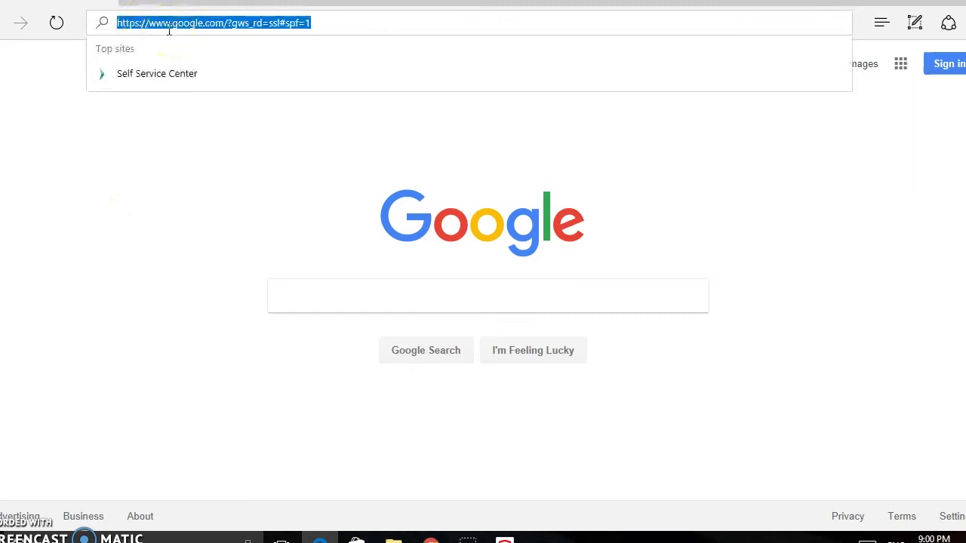
text(www.)
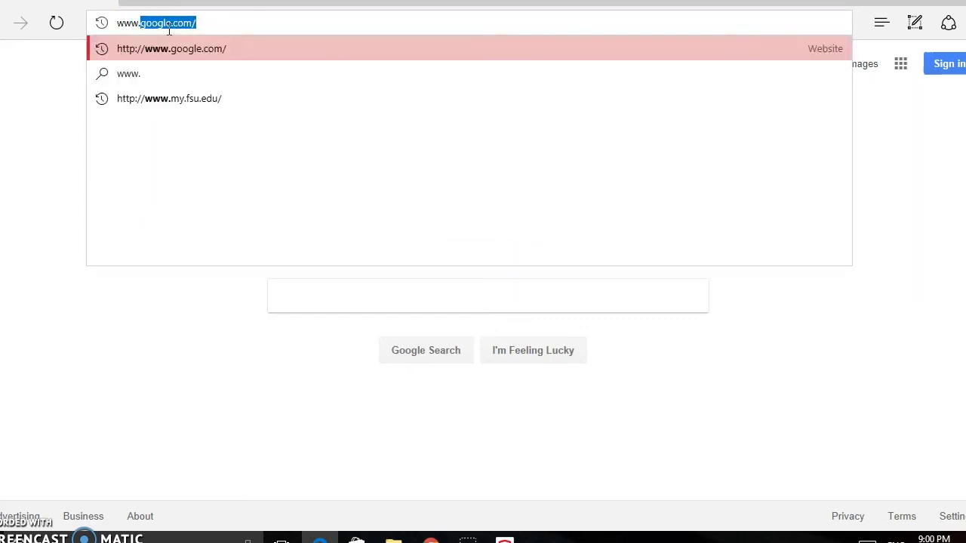
text(refog)
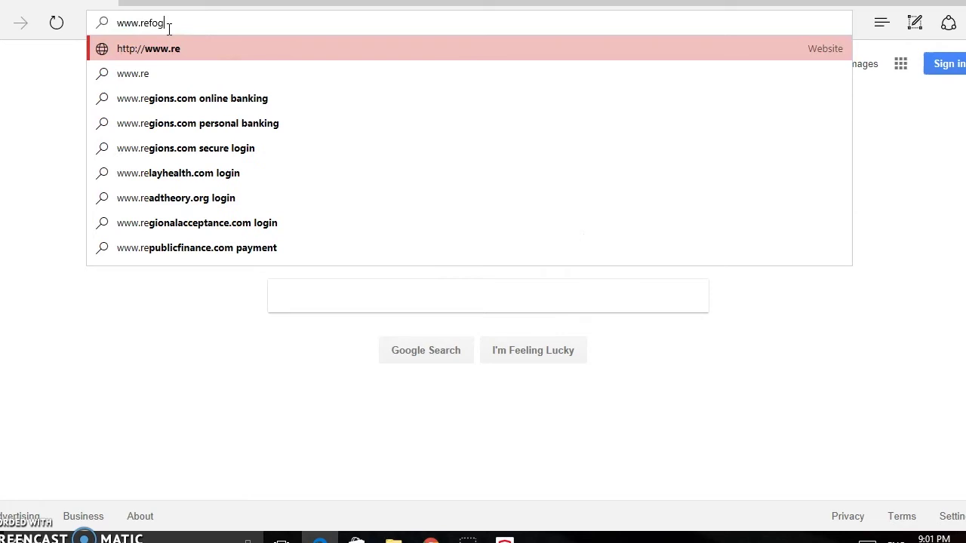
text(.com)
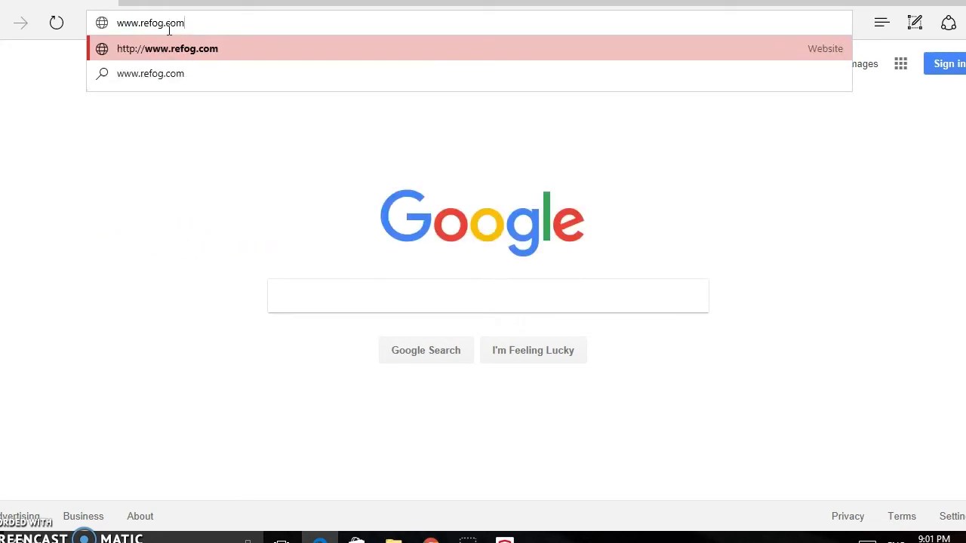
key(Return)
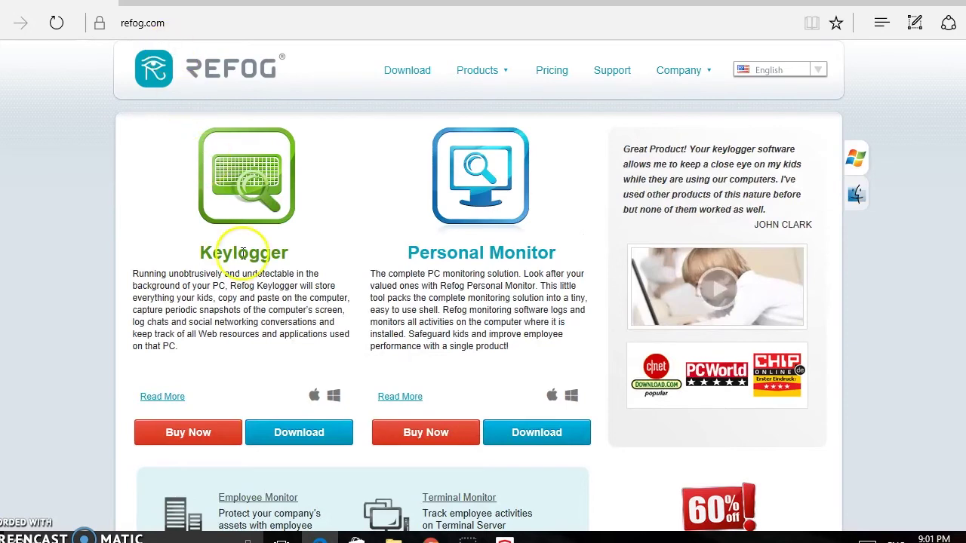
click(289, 432)
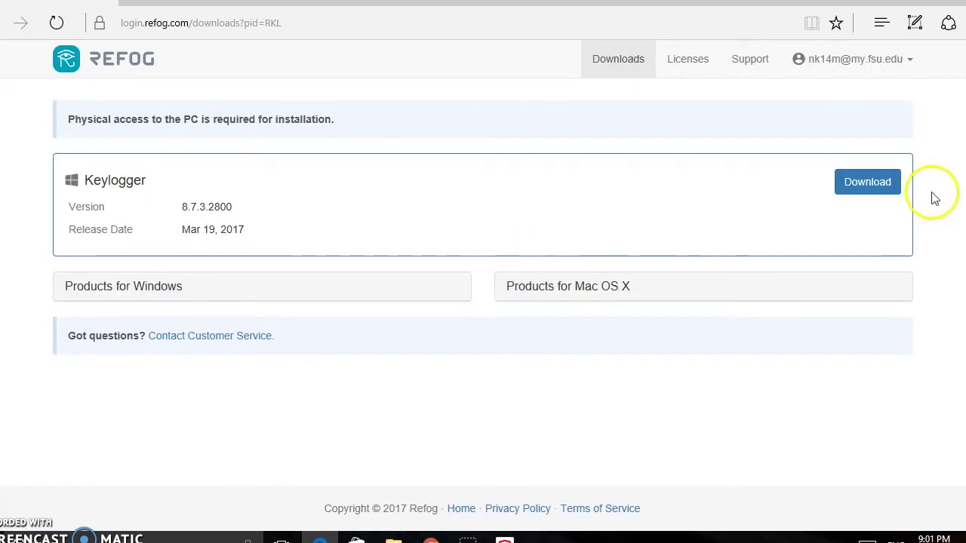
Step: Save the Keylogger installer into the C: security folder and watch it finish downloading
click(880, 195)
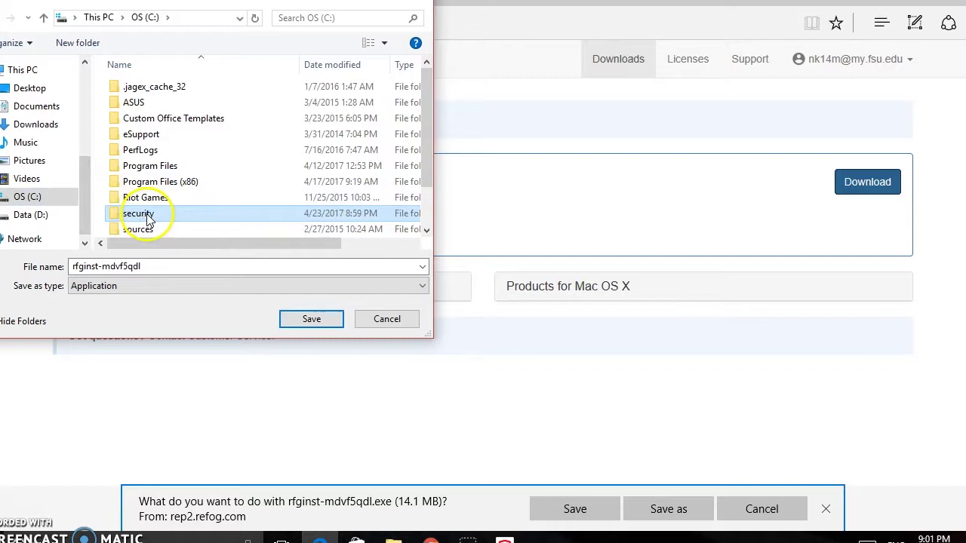
double_click(144, 214)
click(157, 266)
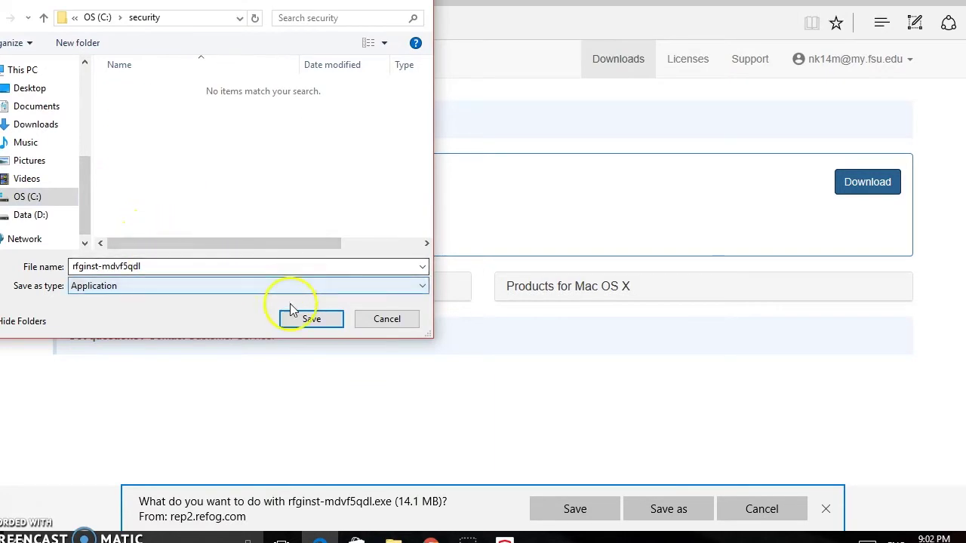
click(309, 326)
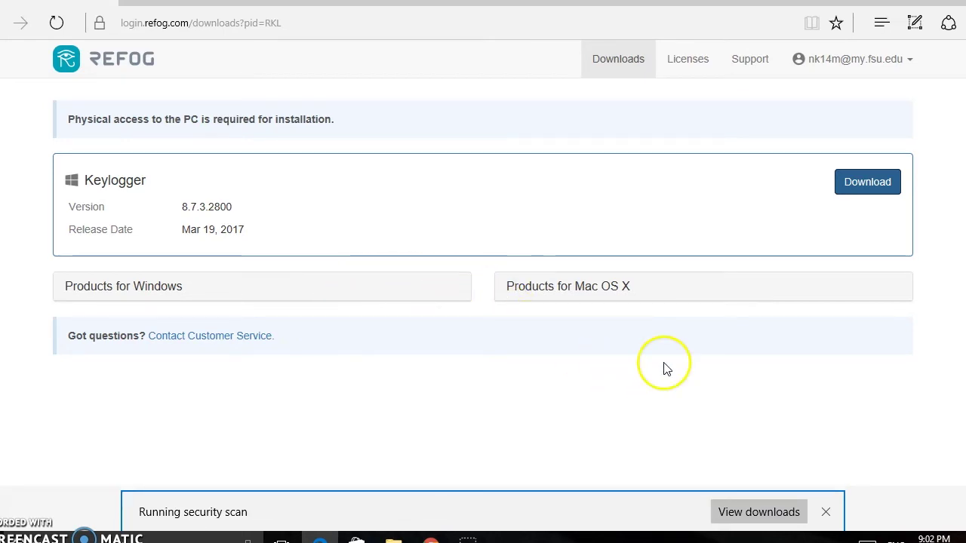
click(751, 514)
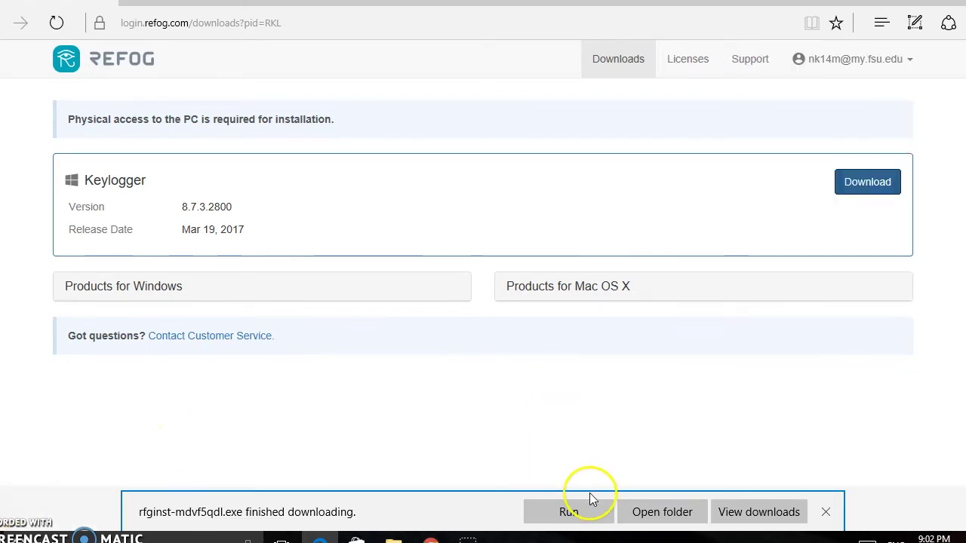
Step: Run the installer for 'My own computer', accept the license and install Refog Keylogger
click(588, 499)
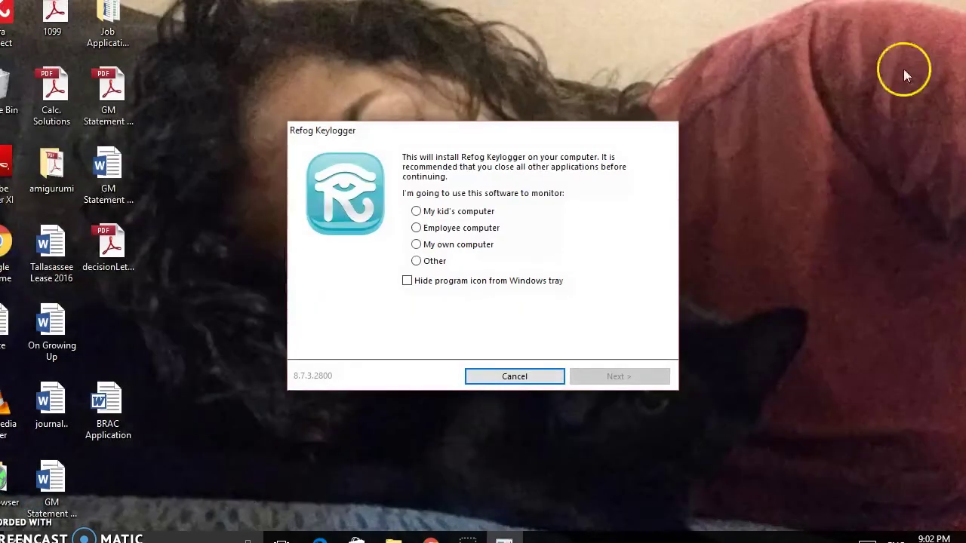
click(417, 246)
click(603, 375)
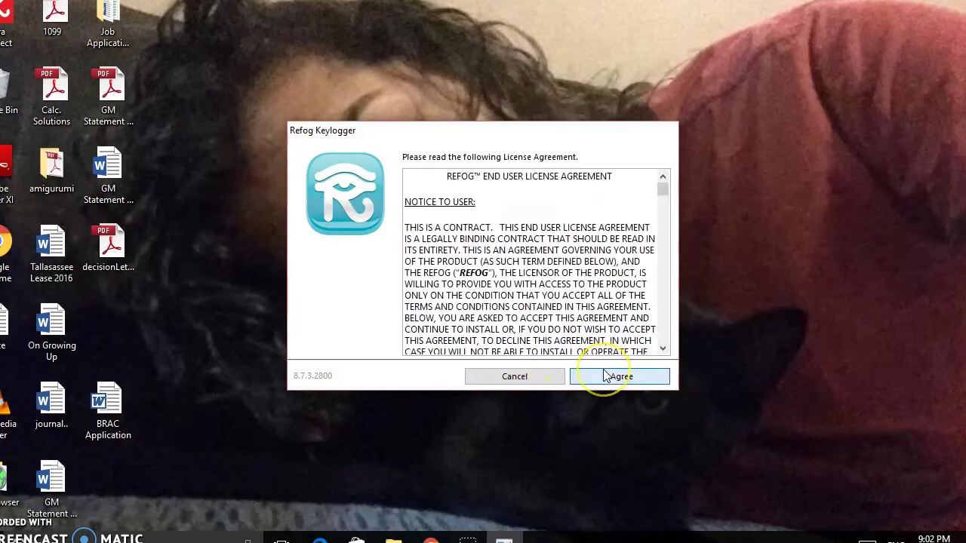
click(620, 377)
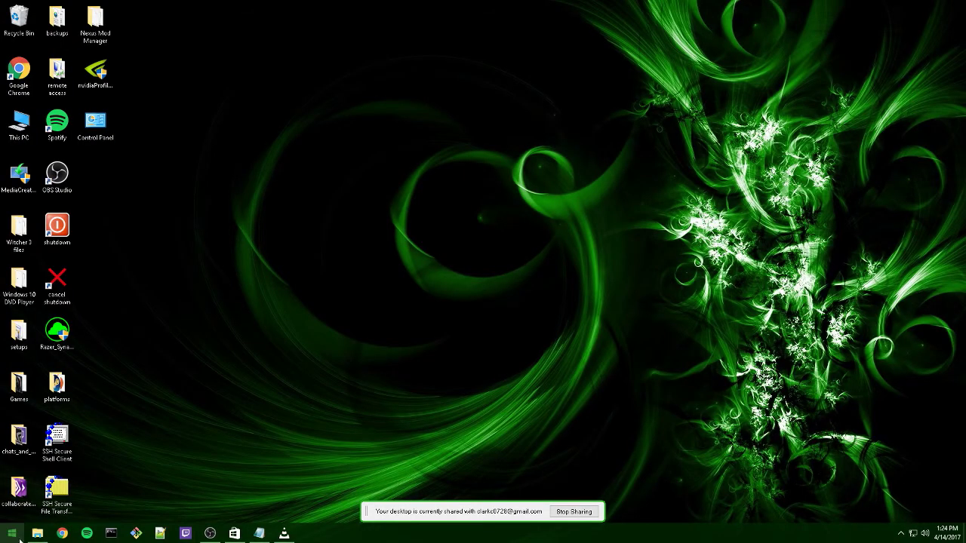
click(17, 533)
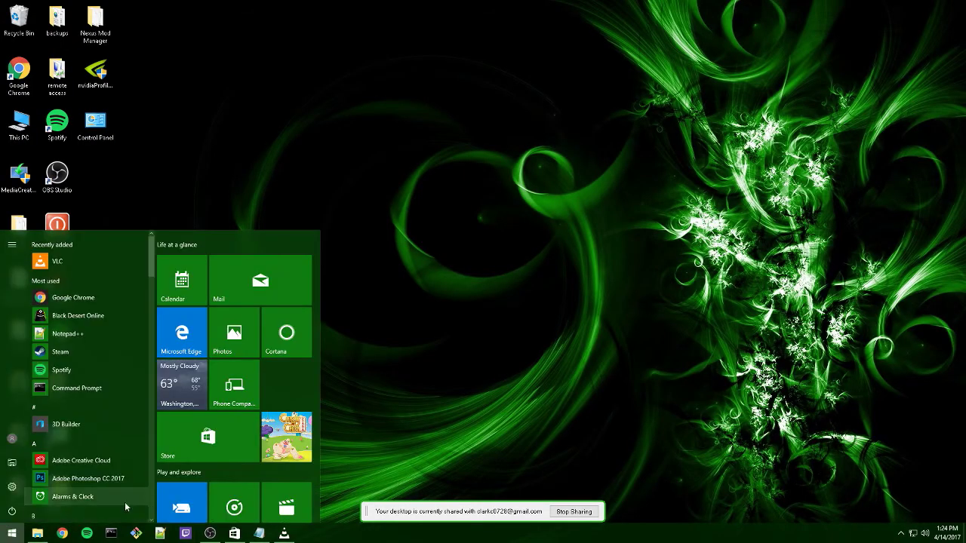
mouse_move(83, 453)
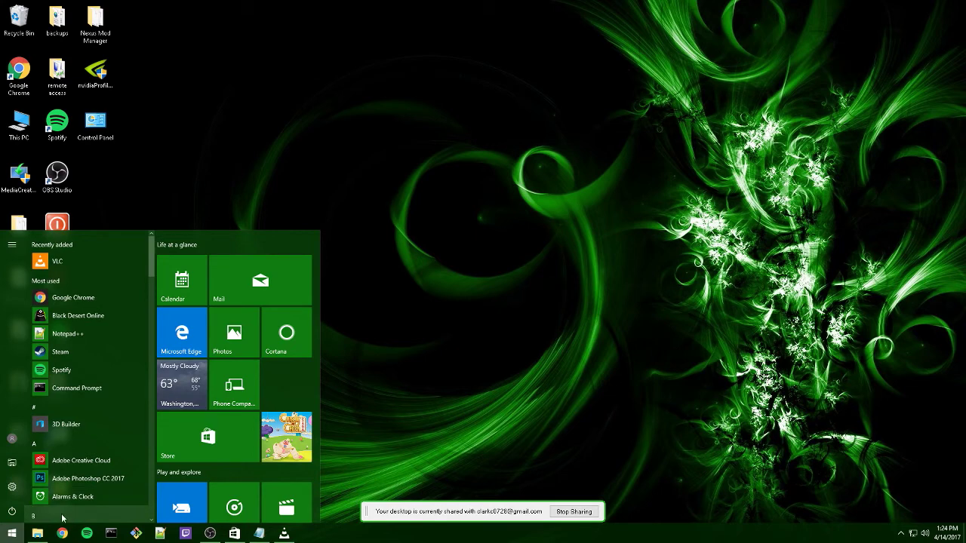
Step: Launch Refog Keylogger through a 'runrefog' search and choose Buy Later on the trial notice
click(68, 518)
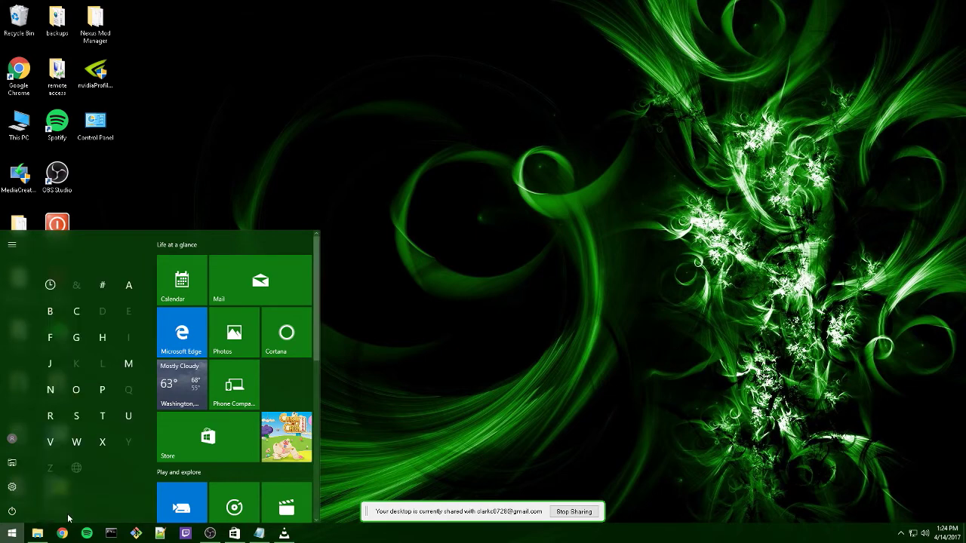
click(12, 534)
click(12, 534)
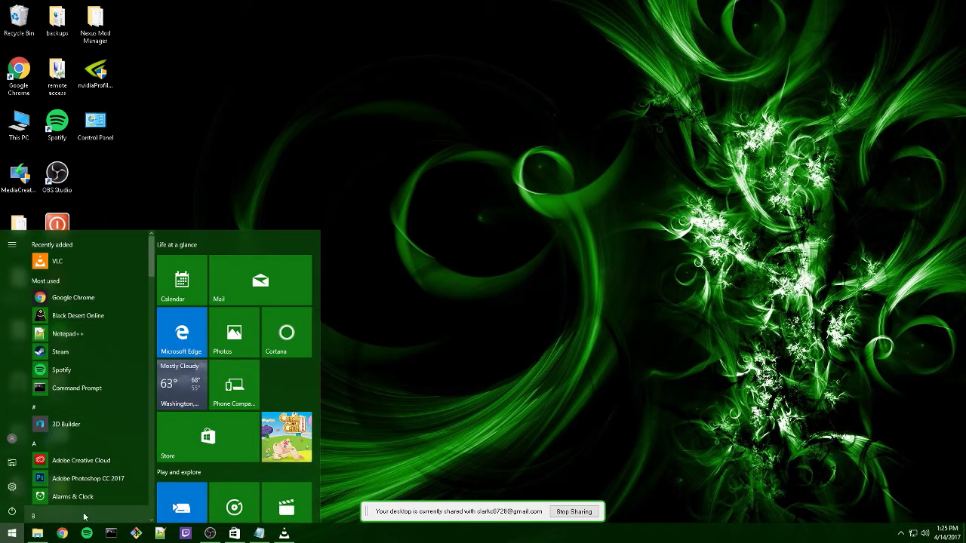
text(run)
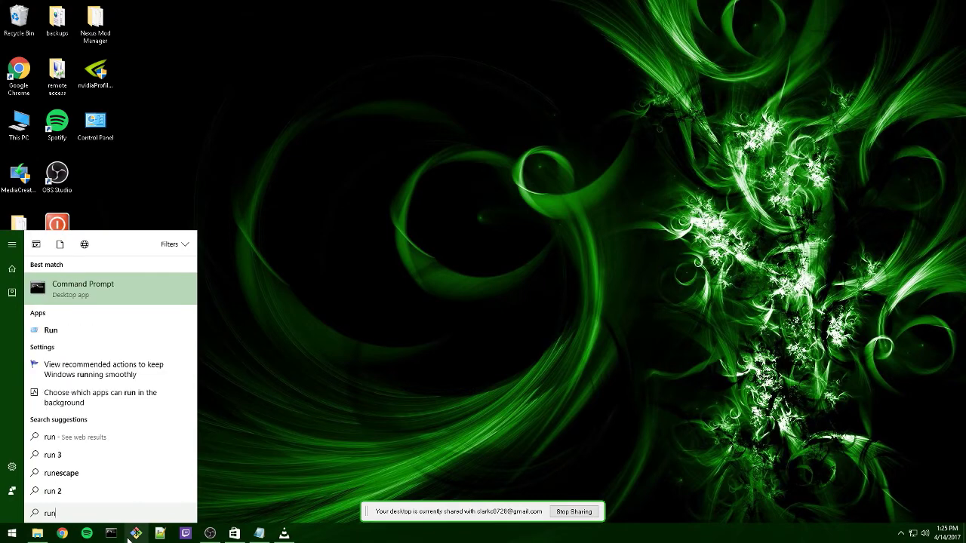
text(refo)
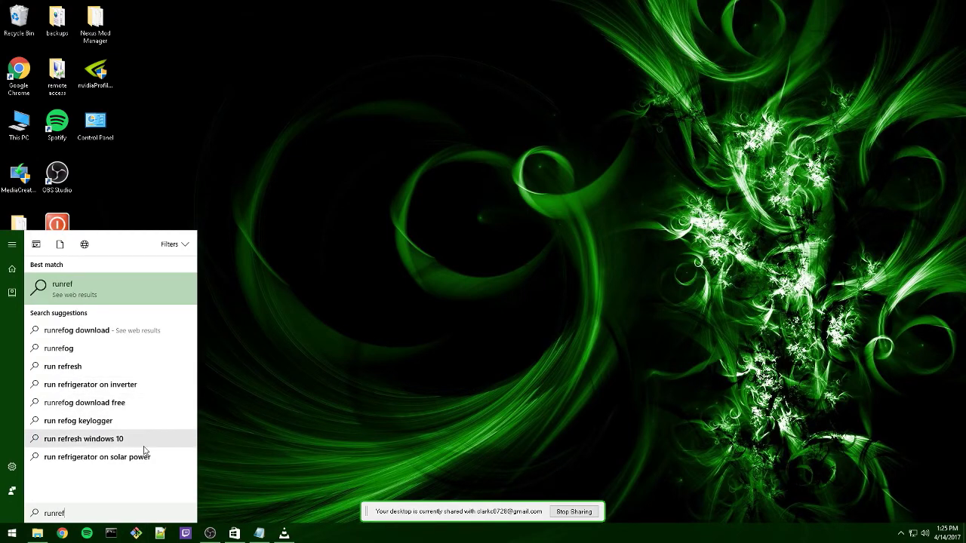
text(g)
click(126, 294)
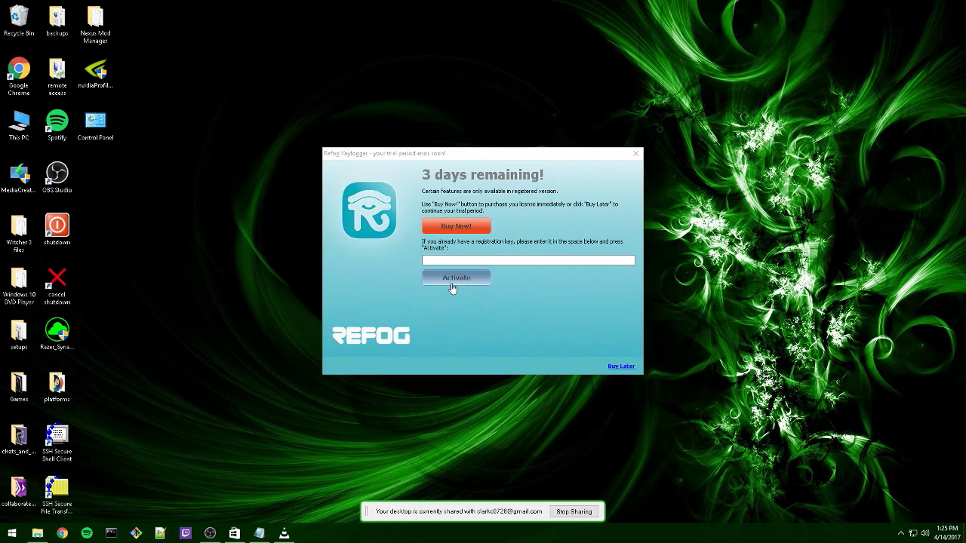
click(620, 366)
click(63, 532)
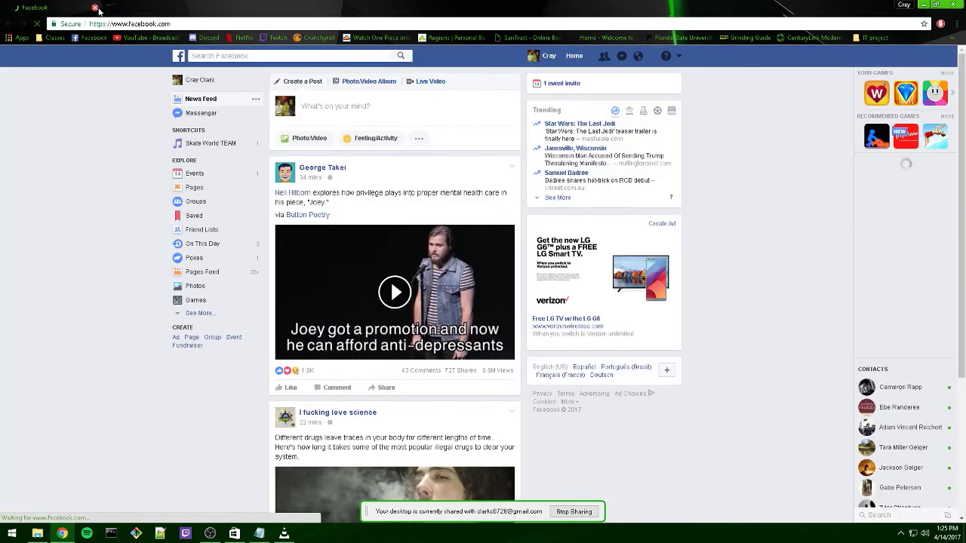
Step: Replace the Facebook address with gmail.com to load the Gmail inbox
click(118, 25)
text(gm)
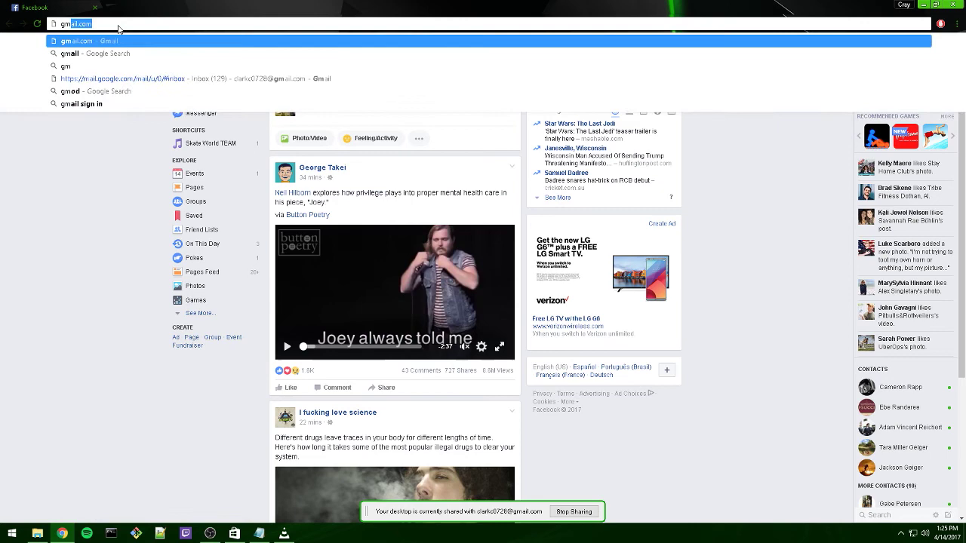
key(Return)
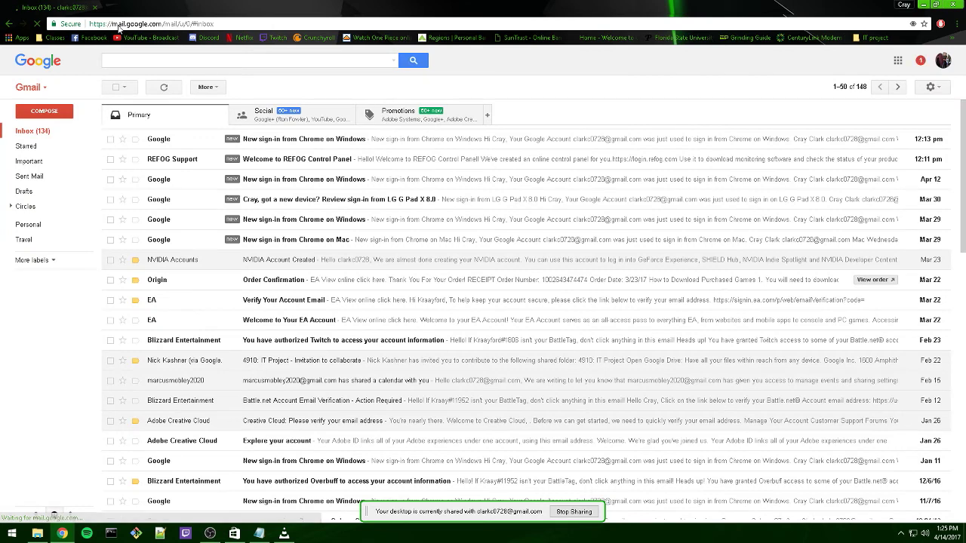
click(43, 111)
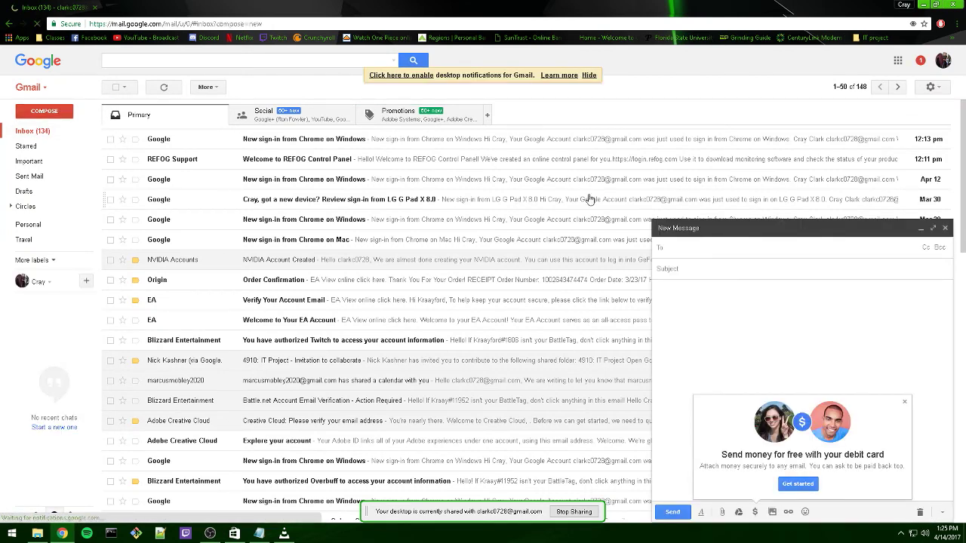
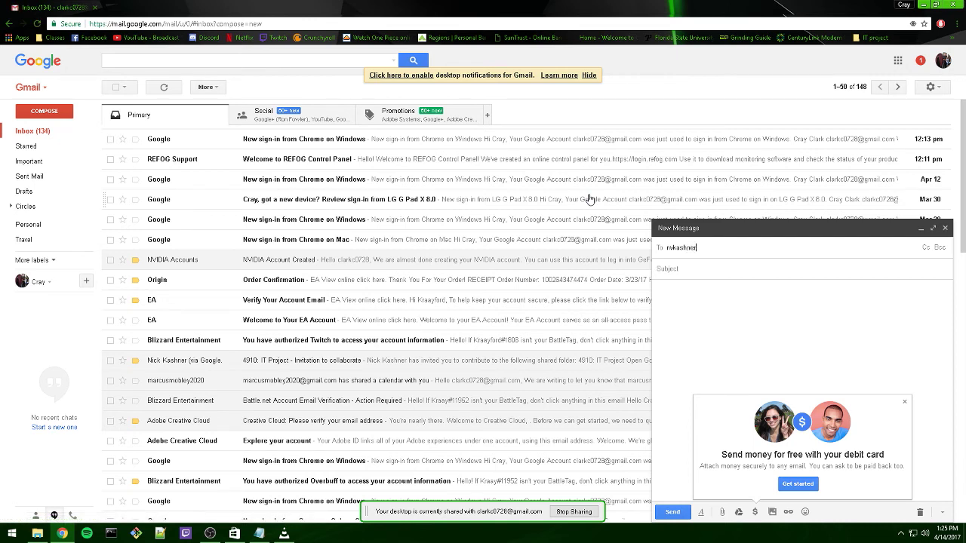
key(Tab)
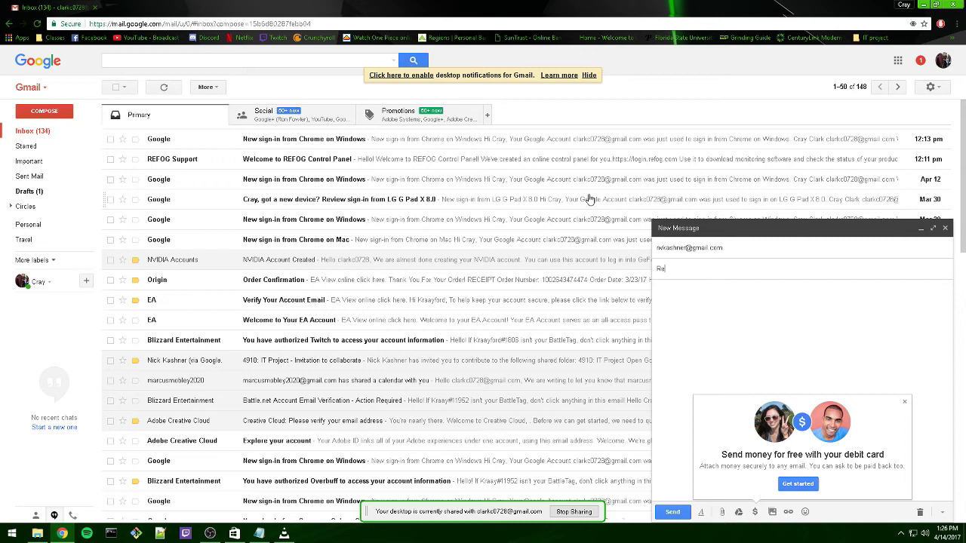
key(Tab)
key(Return)
key(Return)
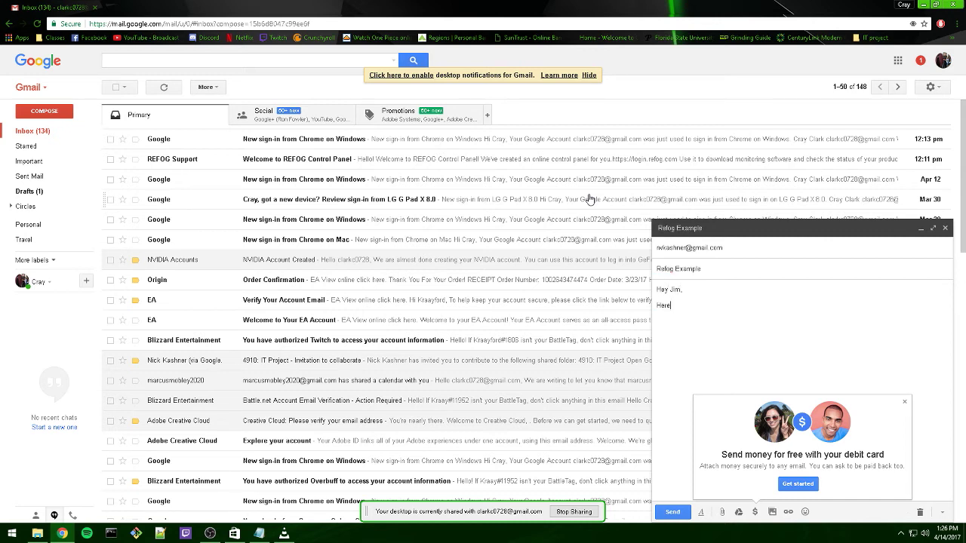
key(Return)
key(Return)
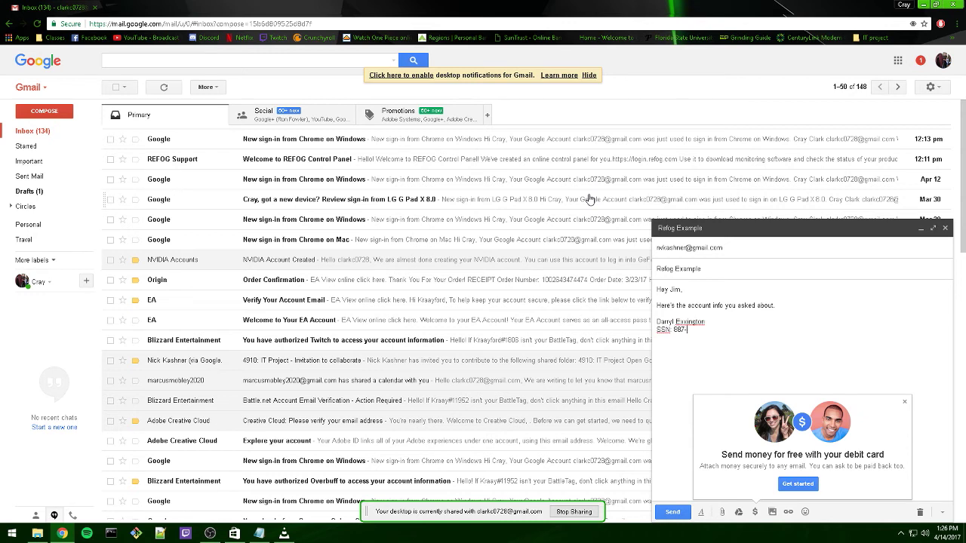
key(Return)
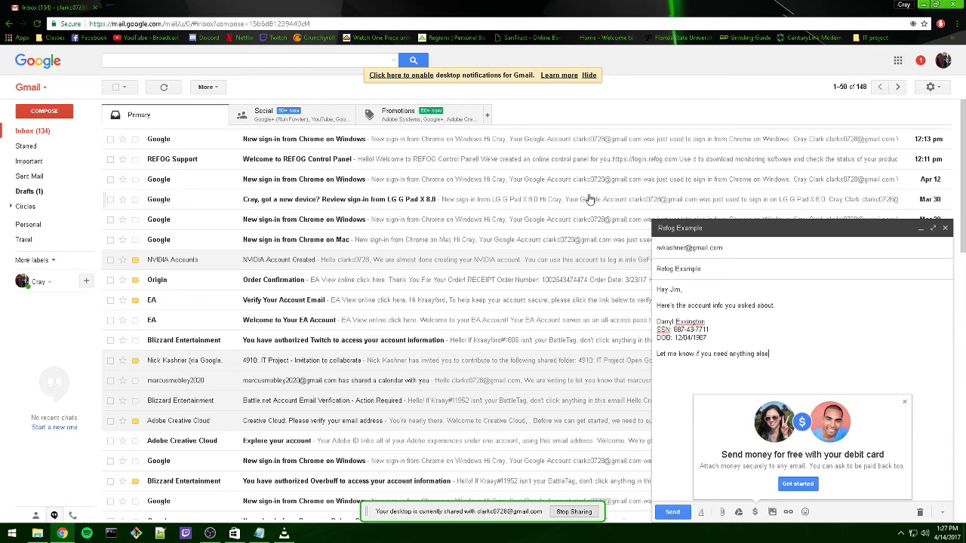
key(Return)
key(Return)
key(ctrl+Return)
click(949, 4)
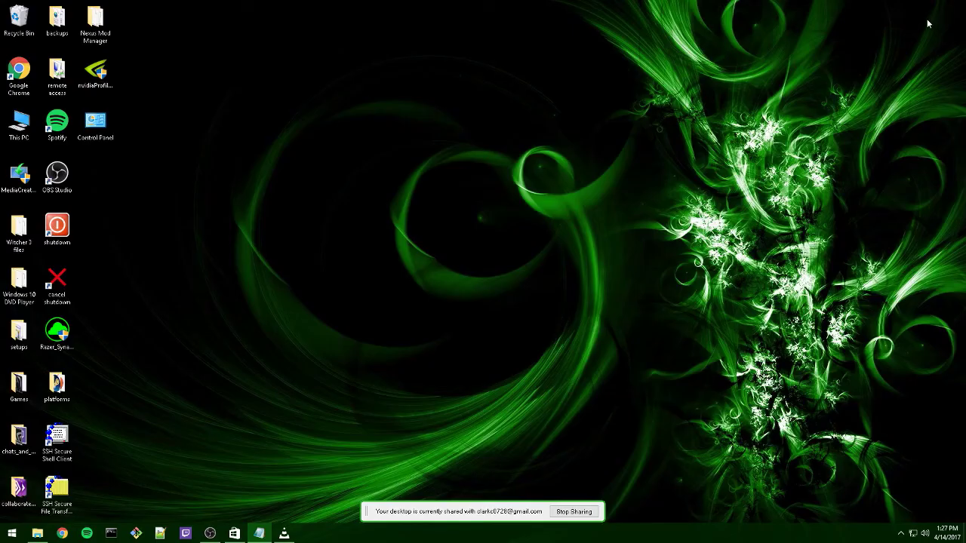
Step: Relaunch Refog Keylogger by searching 'runrefog' from the Start menu
click(900, 534)
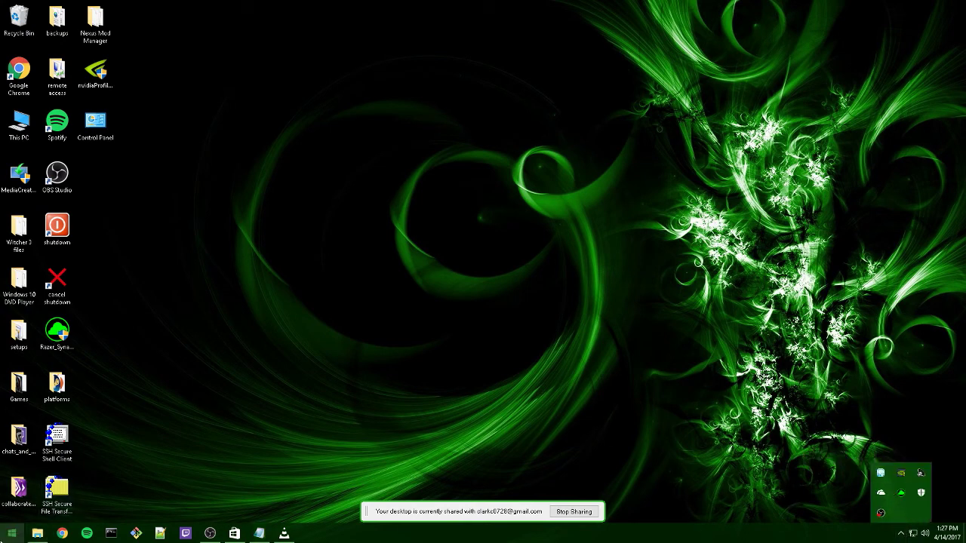
click(5, 538)
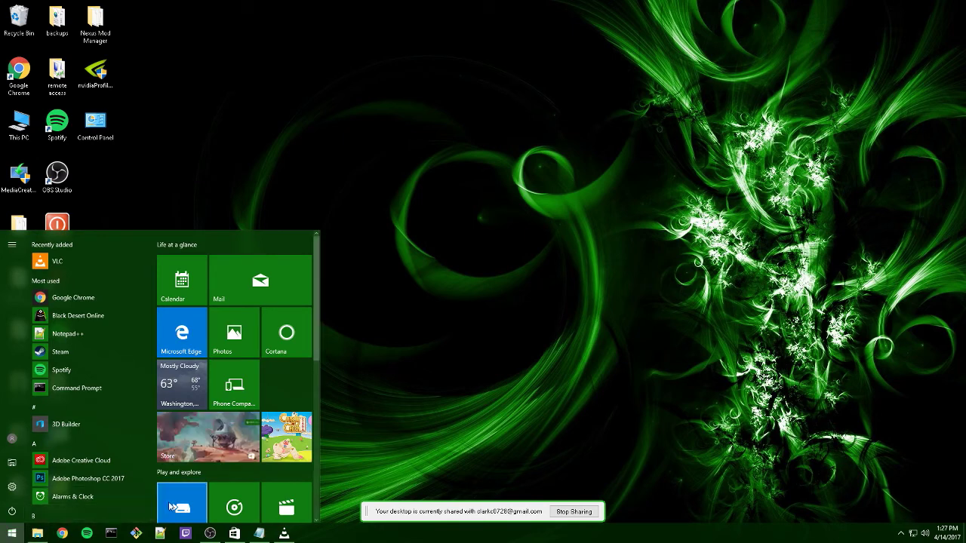
click(104, 518)
click(12, 538)
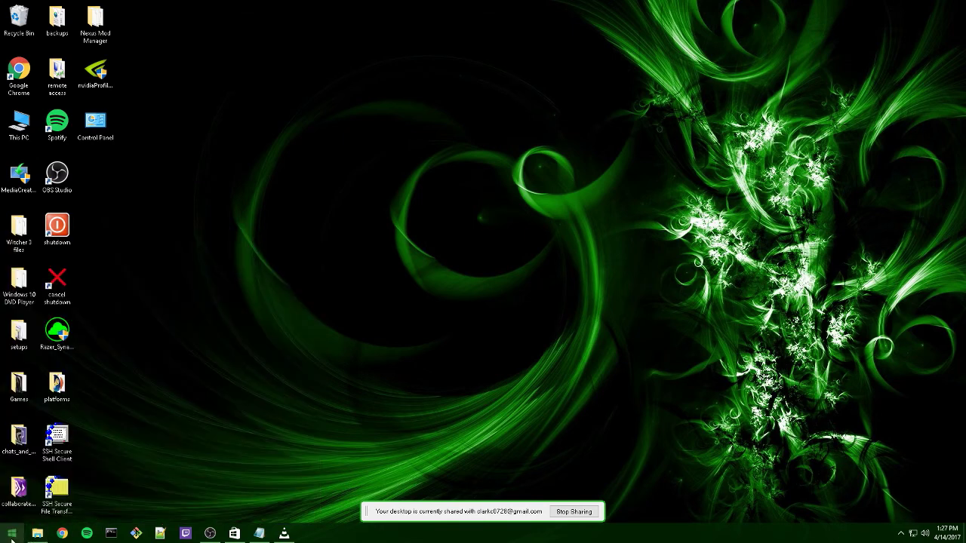
click(12, 537)
text(run)
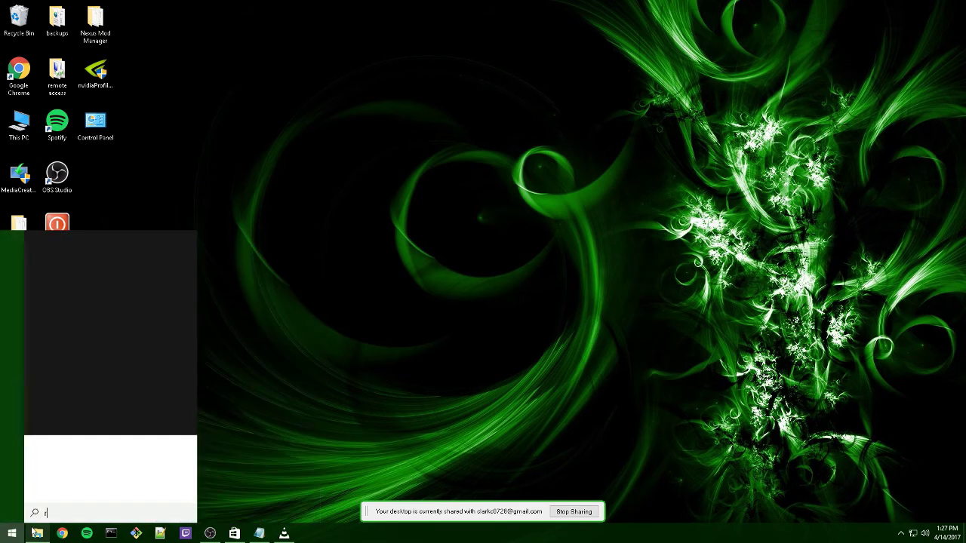
text(re)
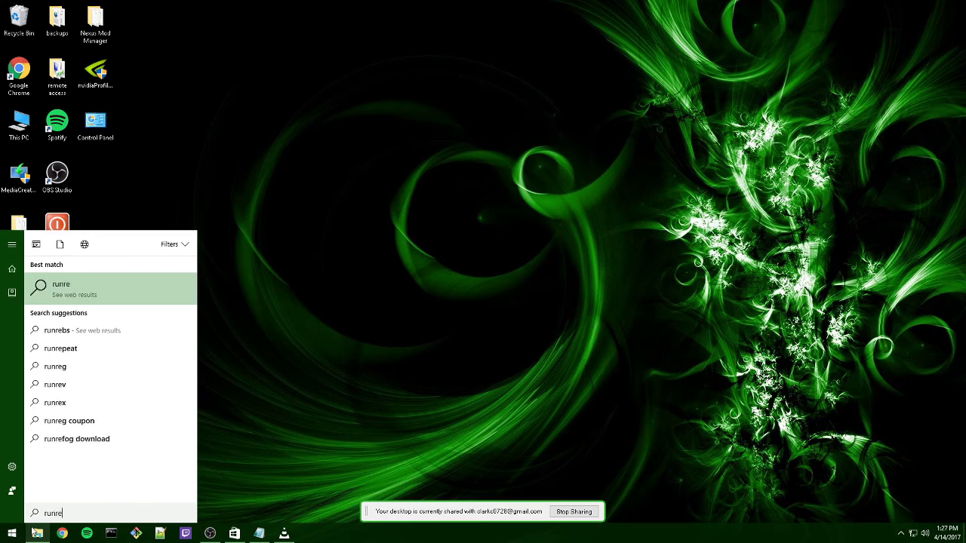
text(fog)
key(Return)
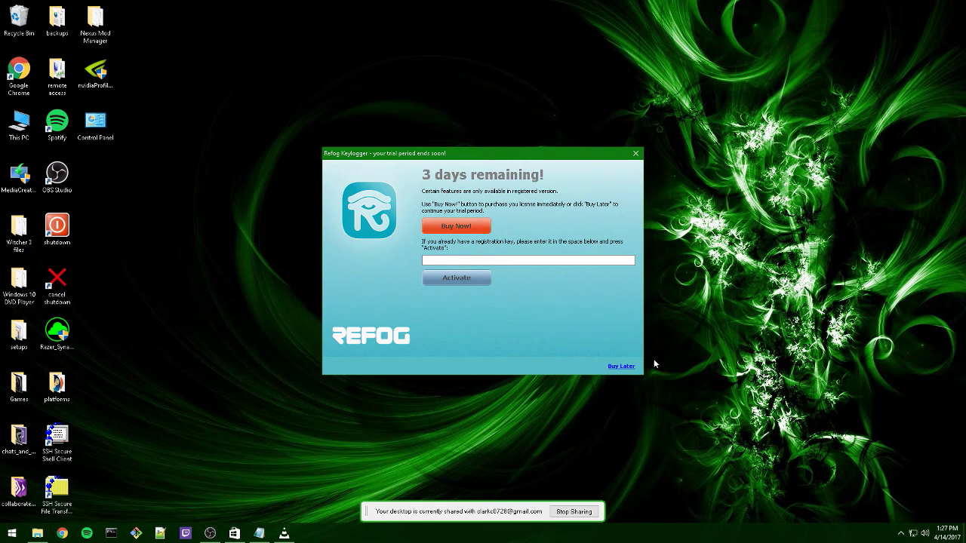
Step: Skip the trial notice, then show the Chrome keystrokes in an enlarged window and highlight the email text
click(621, 367)
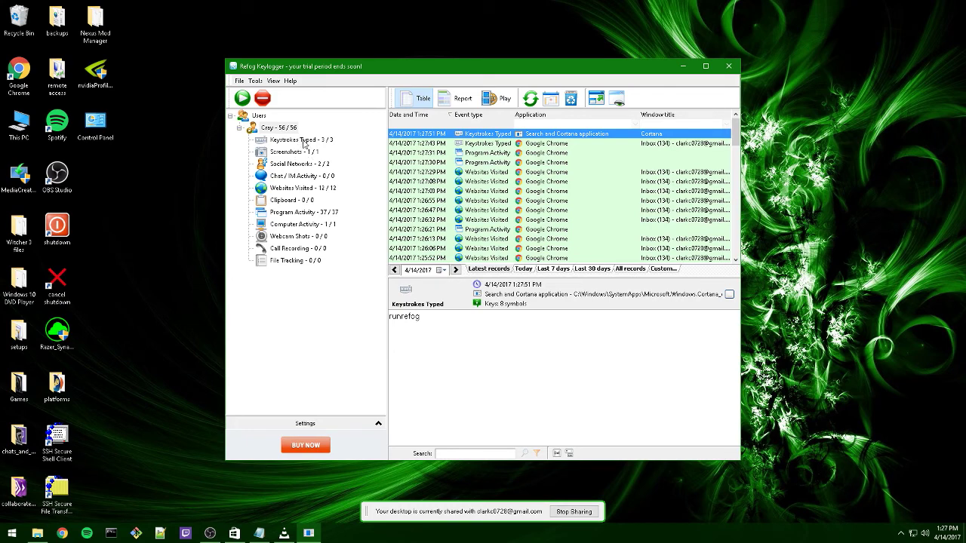
click(302, 140)
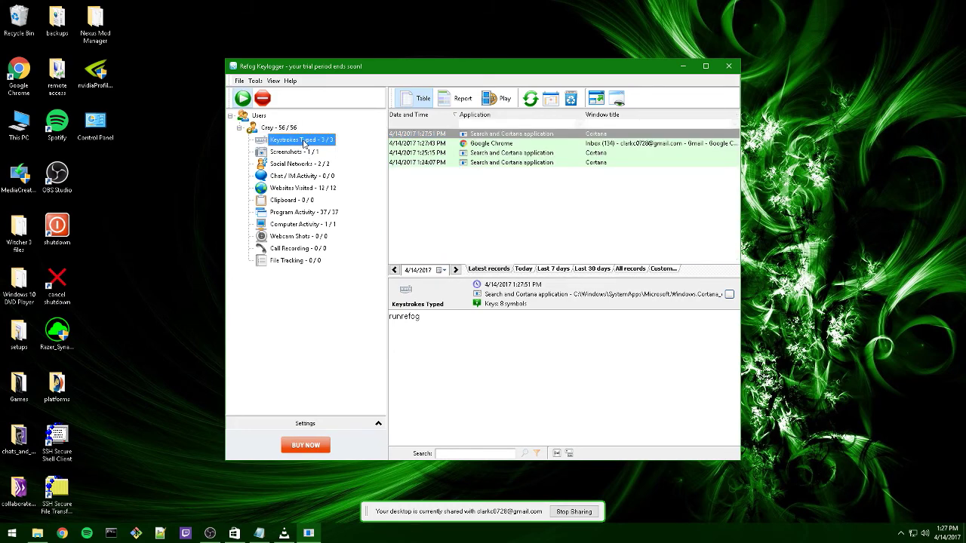
click(508, 146)
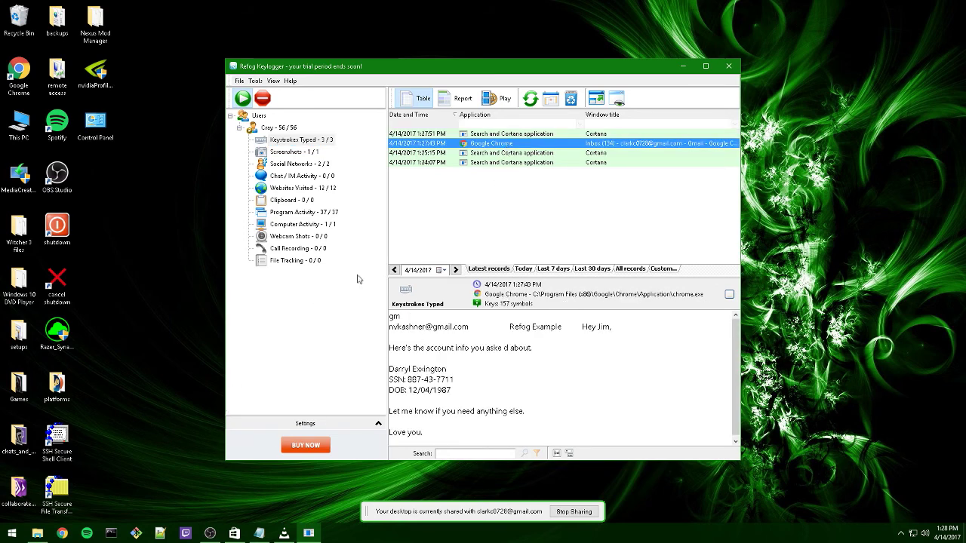
drag(702, 66, 545, 19)
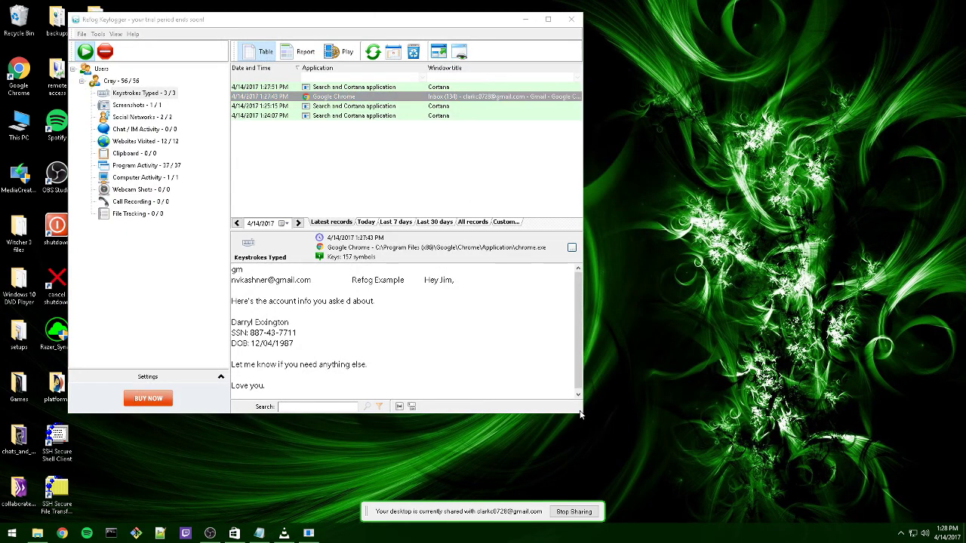
mouse_move(590, 413)
mouse_down()
mouse_move(714, 466)
mouse_move(891, 503)
mouse_up()
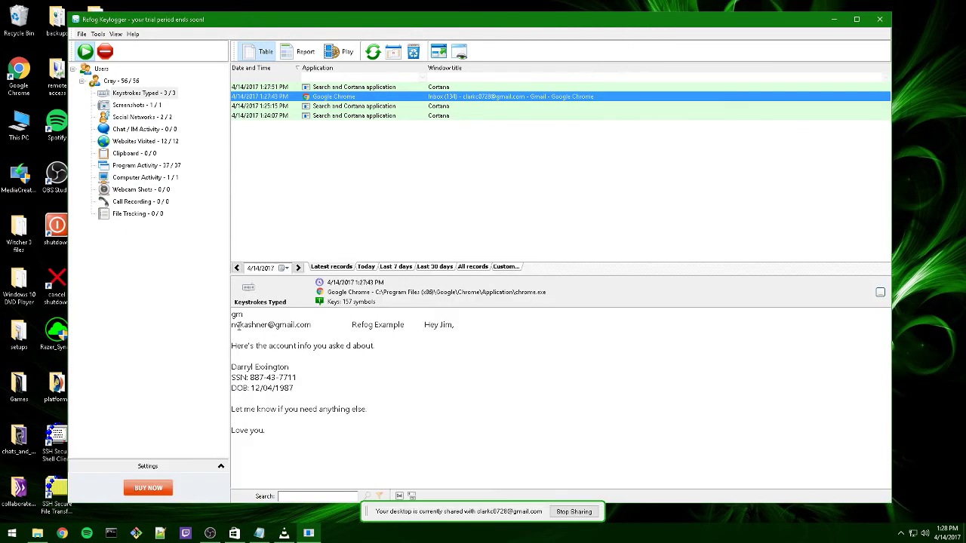
drag(233, 326, 382, 441)
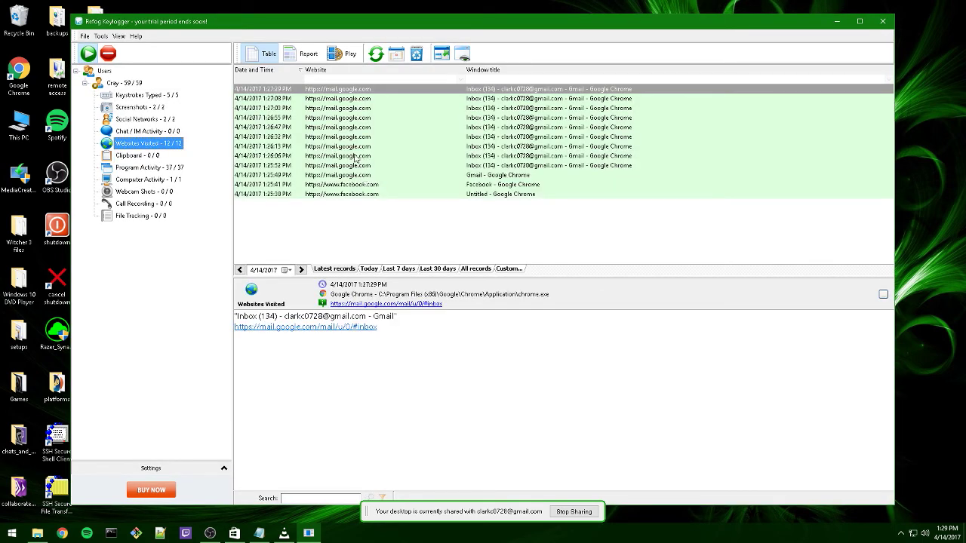
Step: Step through the logged Gmail visit rows to inspect their inbox and compose URLs
click(344, 98)
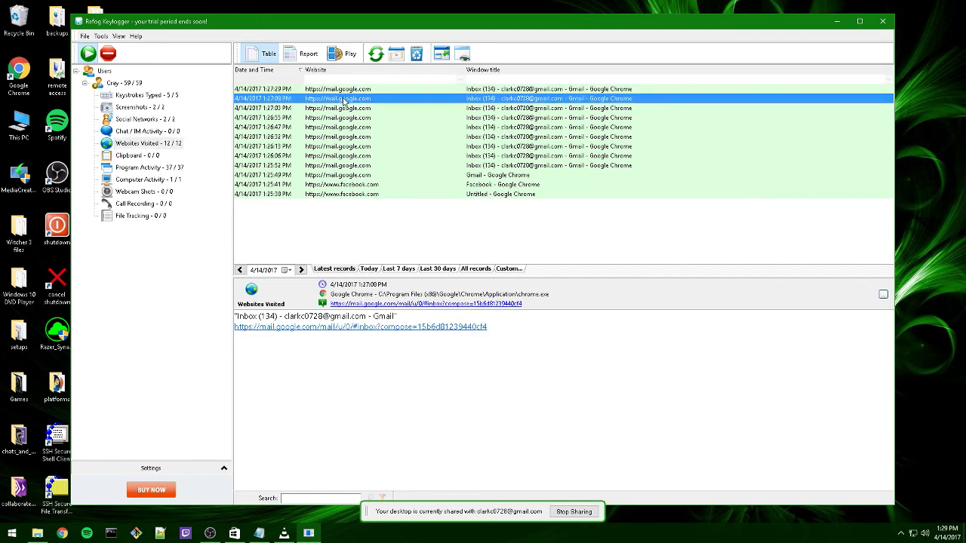
click(348, 91)
click(353, 110)
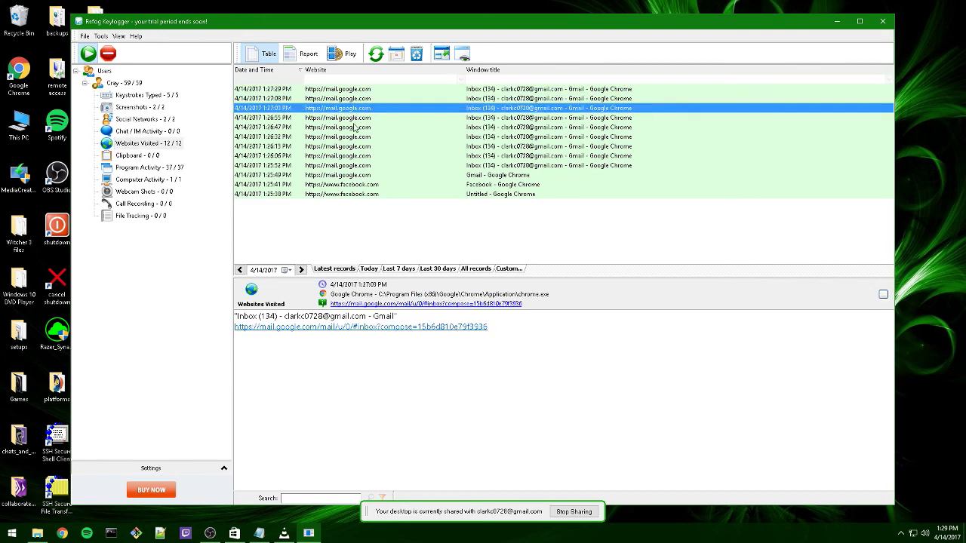
click(354, 137)
click(352, 127)
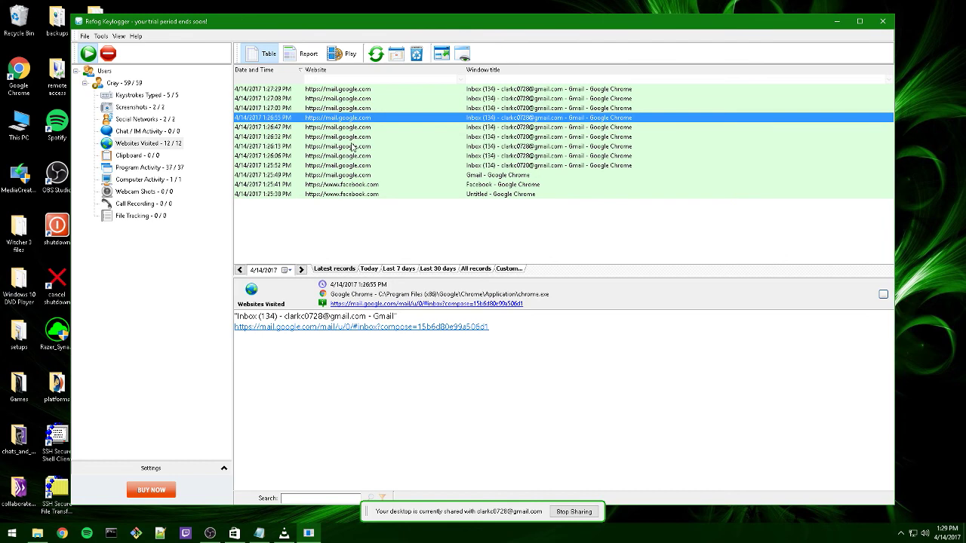
click(349, 156)
click(351, 138)
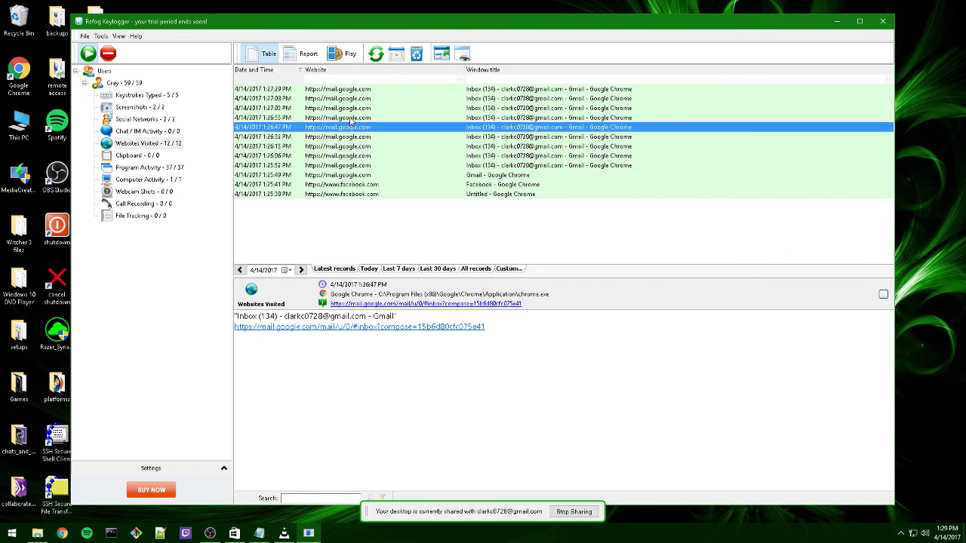
click(352, 120)
click(349, 109)
click(308, 54)
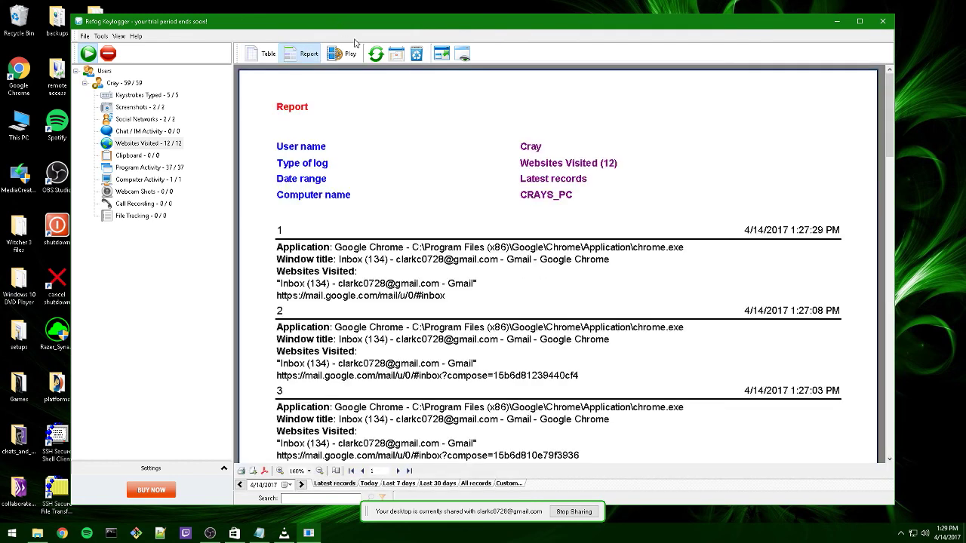
scroll(438, 219, down, 5)
scroll(434, 218, down, 3)
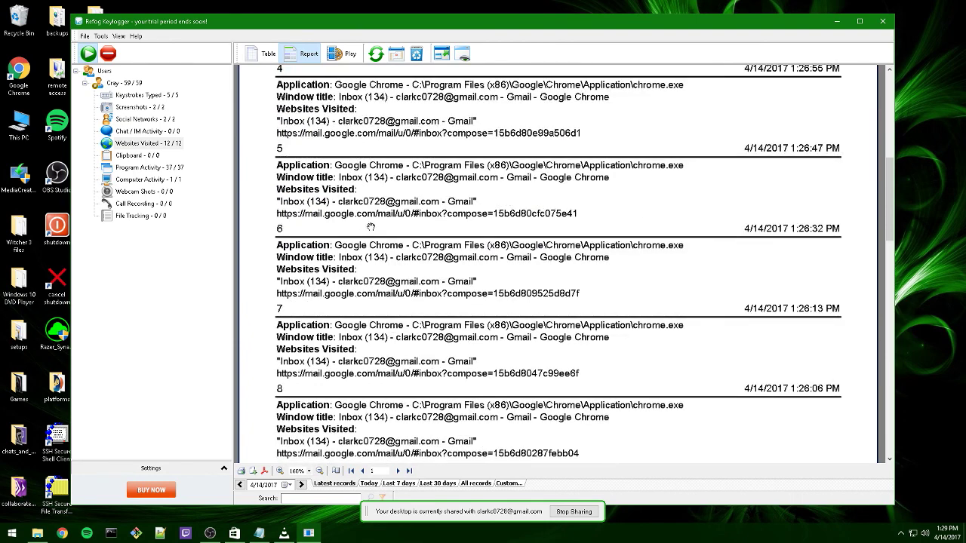
scroll(370, 286, down, 5)
scroll(382, 284, down, 3)
scroll(382, 284, down, 2)
scroll(388, 281, up, 2)
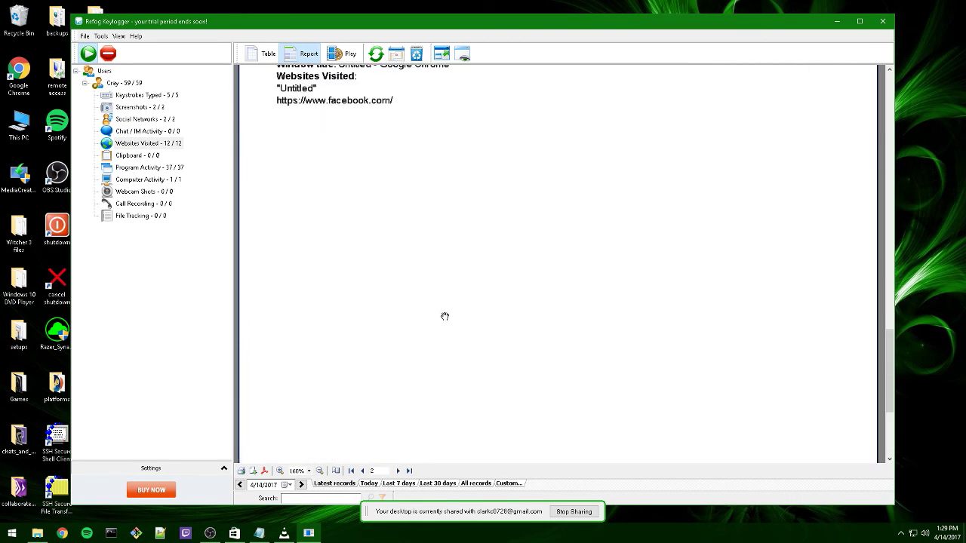
scroll(444, 317, up, 5)
scroll(446, 257, up, 5)
scroll(447, 257, up, 5)
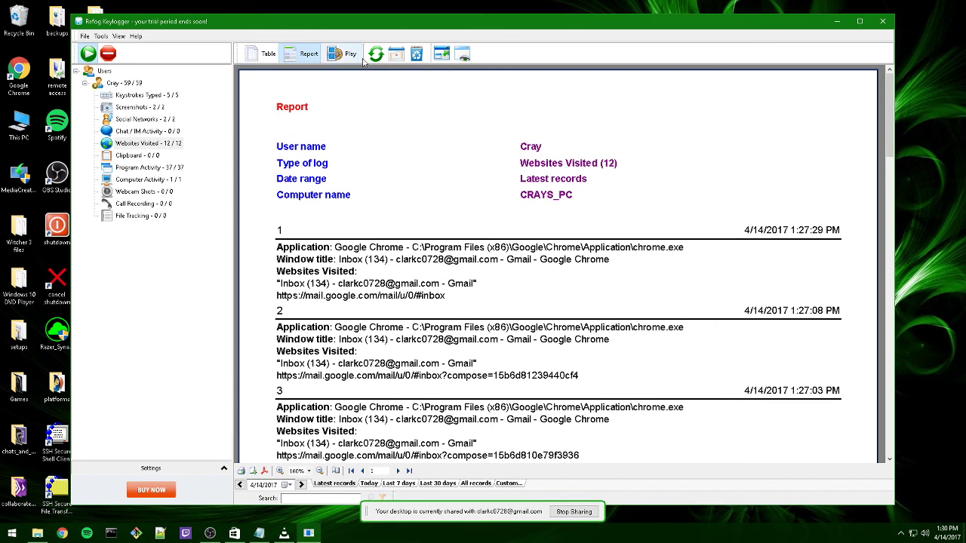
Step: Choose Clear all logs from the Clear logs button and confirm with Yes
click(417, 57)
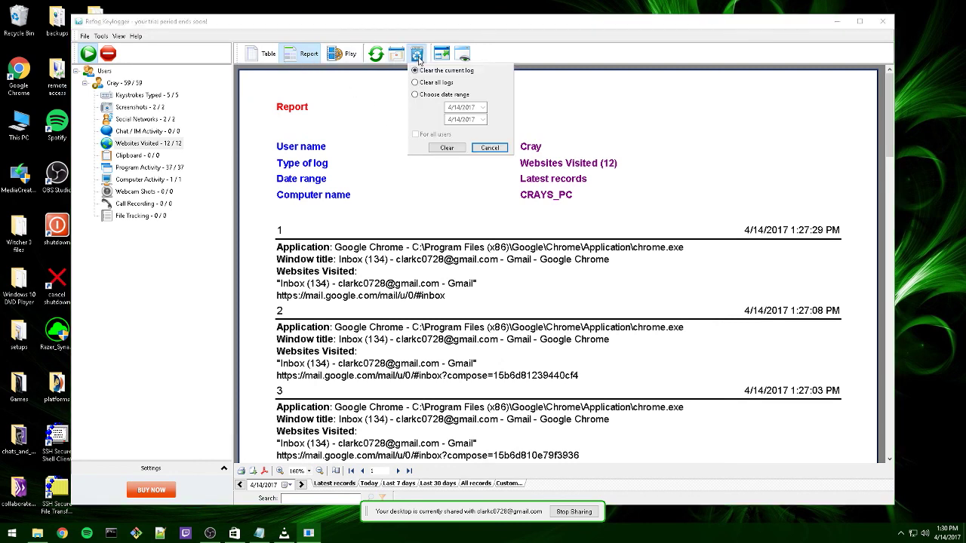
click(442, 83)
click(451, 148)
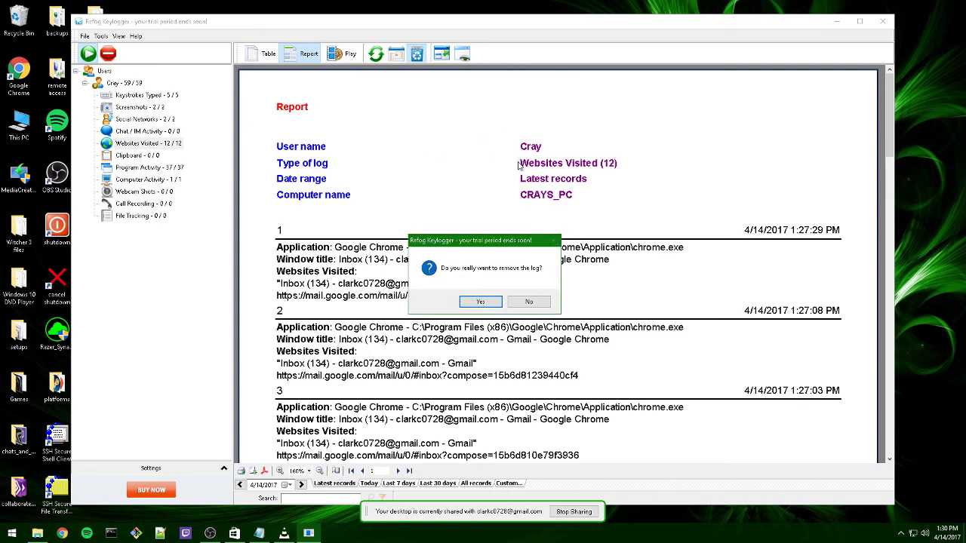
click(483, 300)
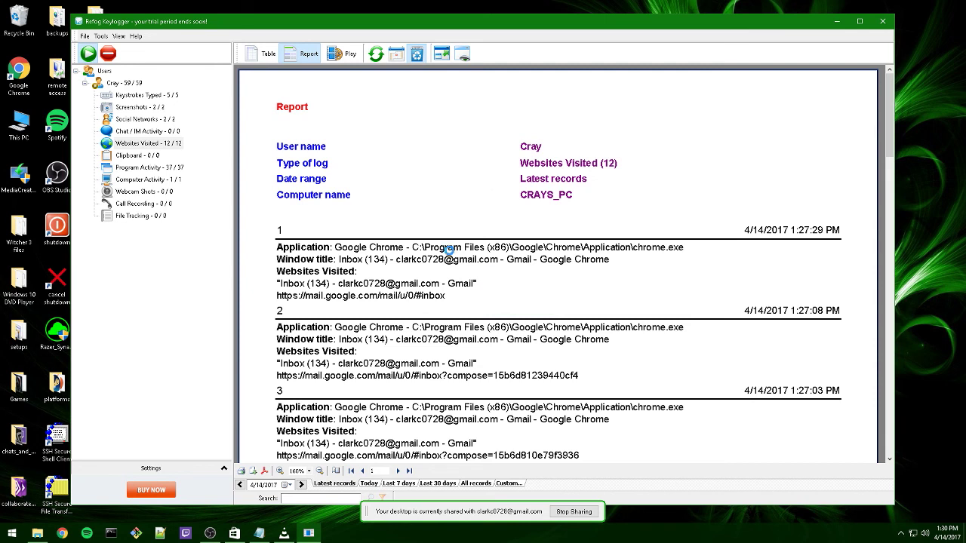